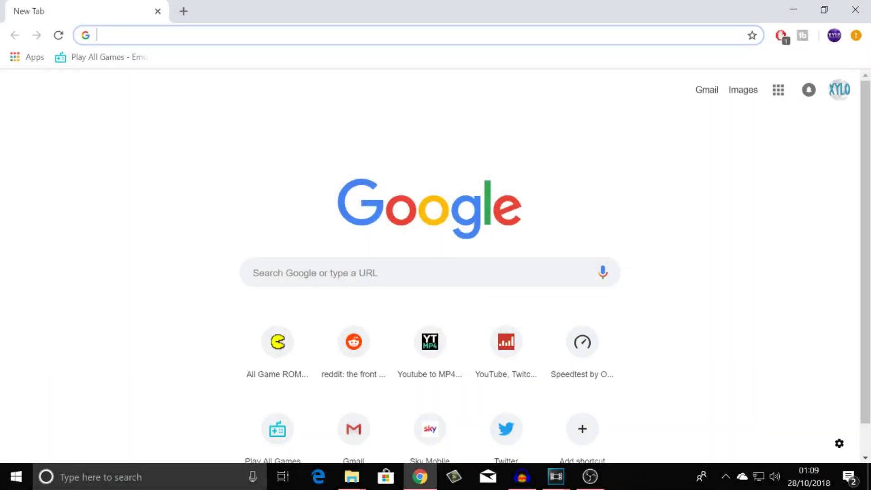
type("https://helpx.adobe.com/creative-suite/kb/cs2-product-downloads.html?promoid=19SCDRQK")
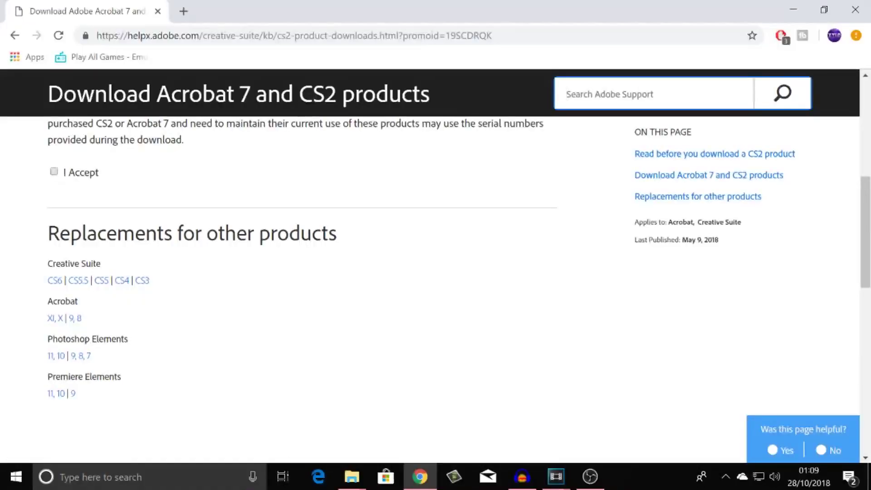
left_click(54, 171)
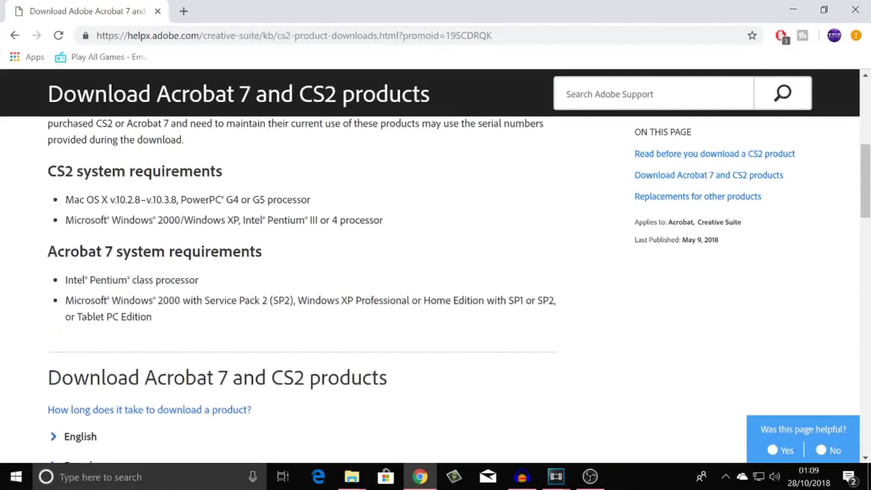
Expand the English product list and download the Windows Photoshop CS2 installer, PhSp_CS2_English.exe
scroll(299, 290, "down", 5)
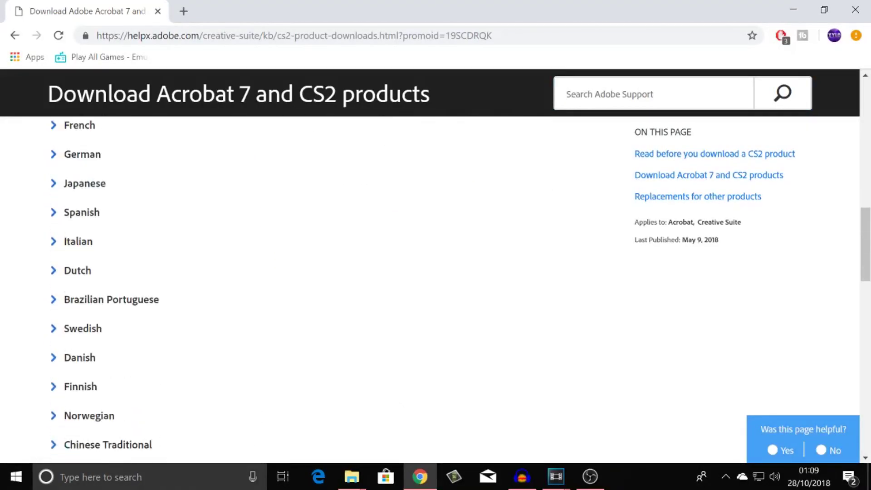
scroll(300, 290, "down", 4)
scroll(299, 290, "up", 5)
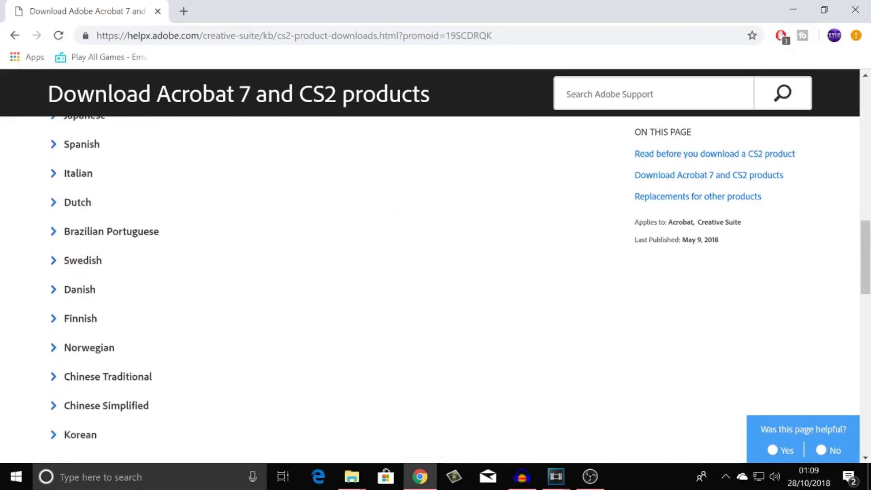
scroll(300, 290, "up", 2)
left_click(80, 232)
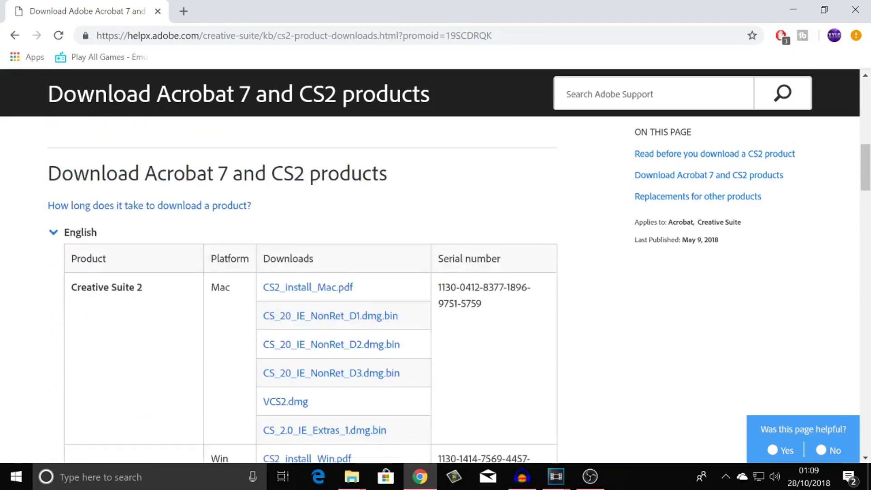
scroll(299, 290, "down", 11)
scroll(300, 290, "down", 6)
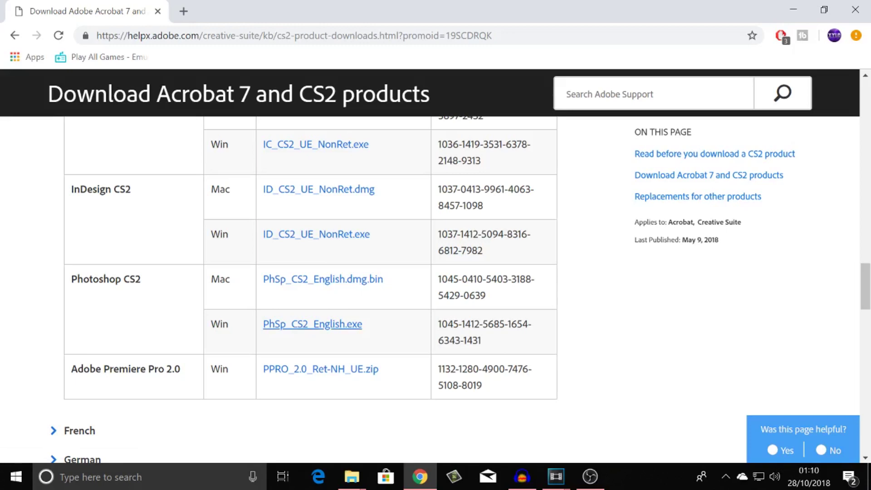
left_click(313, 323)
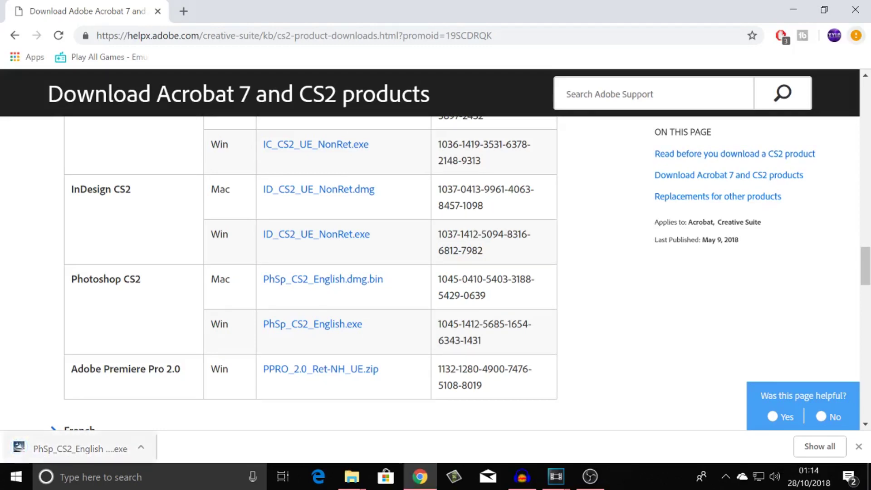
Run the downloaded installer and extract its files to C:\PhSp_CS2_UE_Ret without overwriting any existing files
left_click(80, 449)
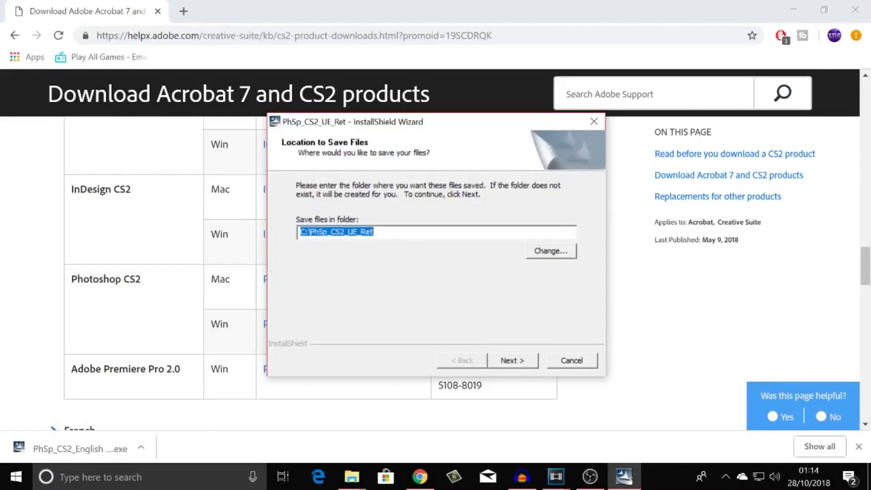
key("Return")
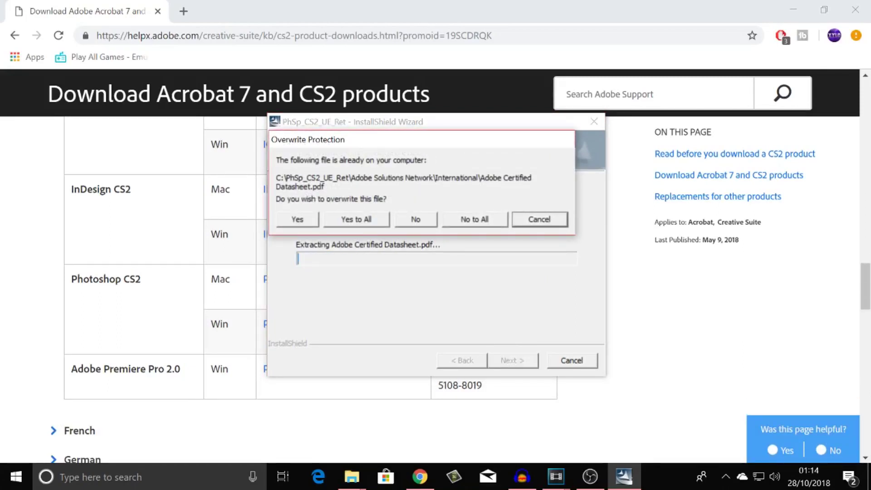
left_click(475, 220)
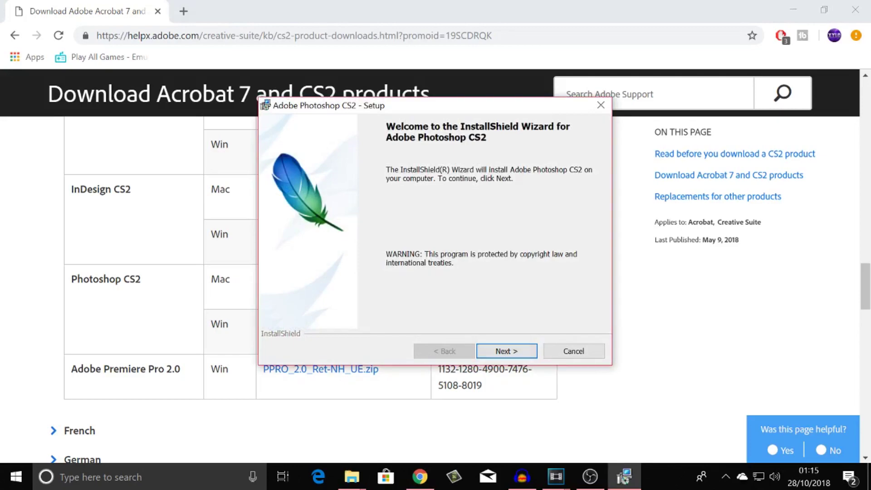
Continue past the Photoshop CS2 setup welcome page and accept the English licence agreement
key("Return")
left_click(552, 356)
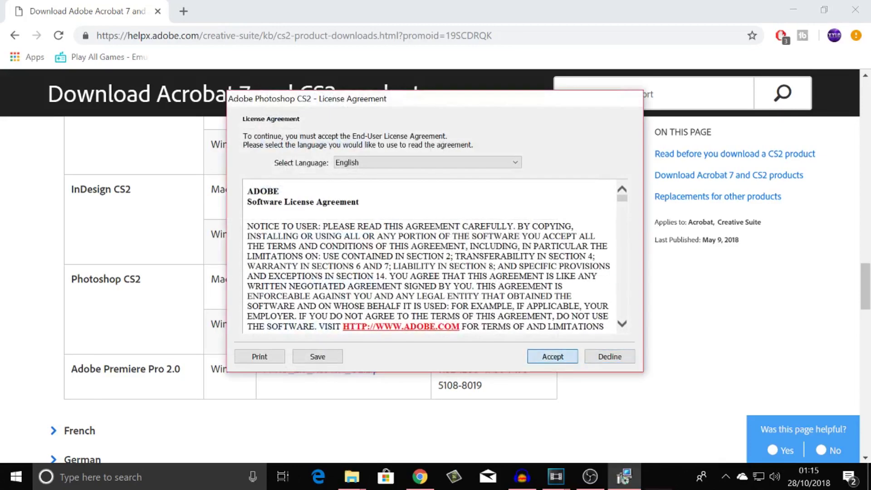
Submit the customer information with a user name and the Windows Photoshop CS2 serial number copied from the Adobe download page
left_click(396, 208)
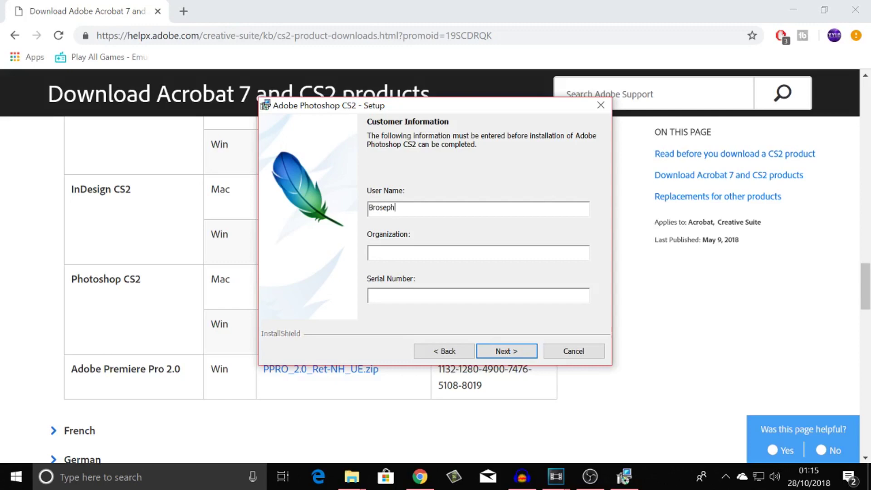
left_click(371, 252)
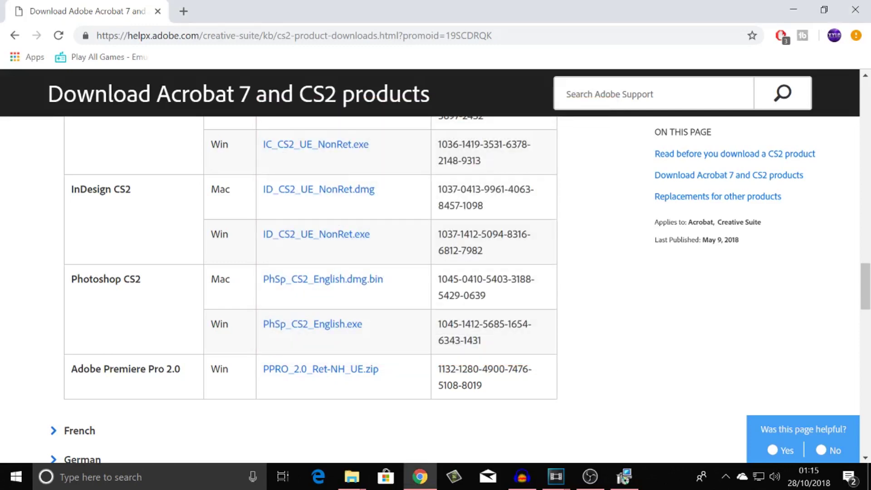
left_click_drag(480, 340, 438, 323)
key("ctrl+c")
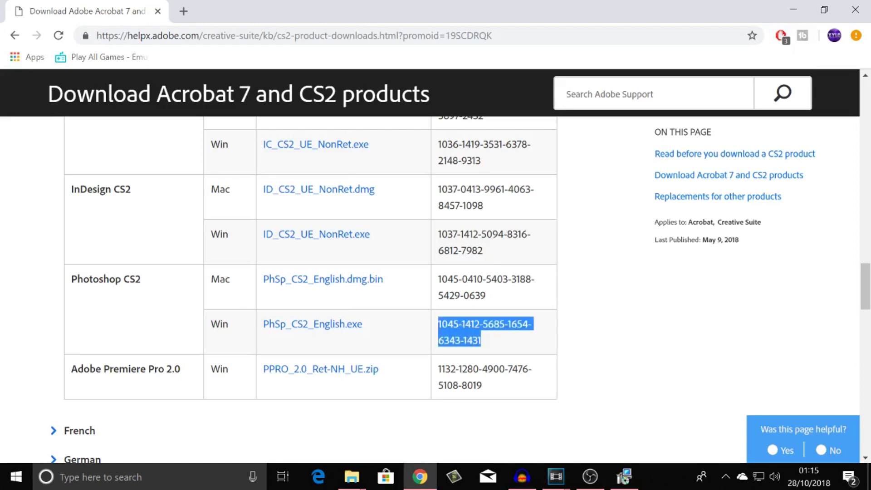
left_click(494, 337)
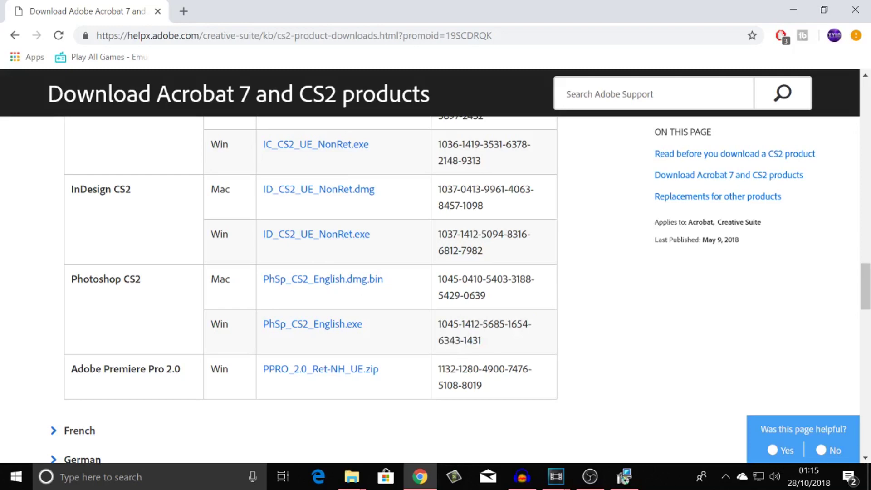
left_click(624, 476)
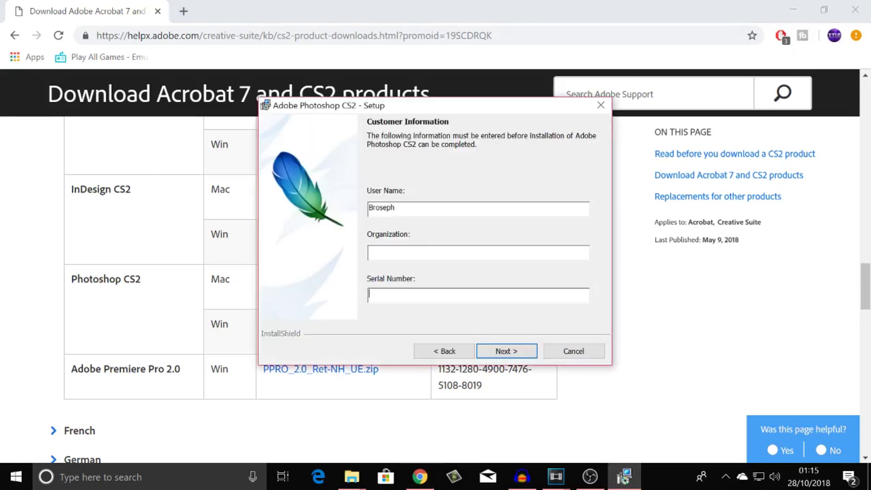
key("ctrl+v")
left_click(507, 351)
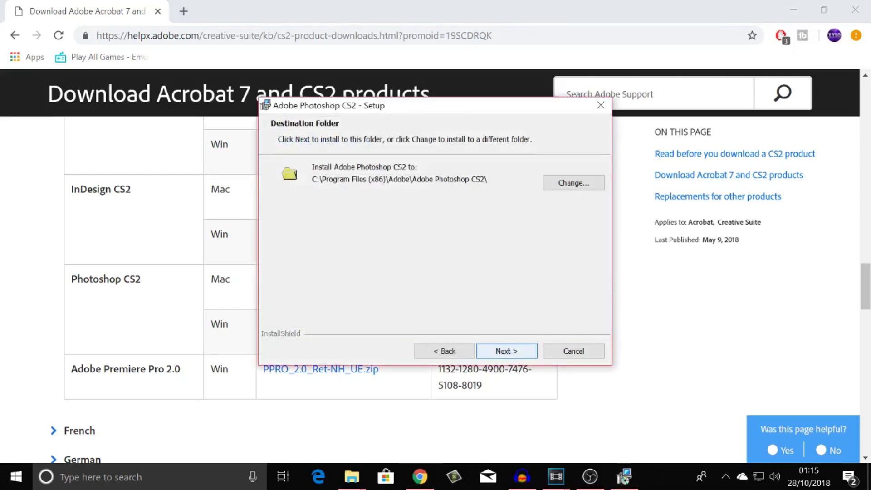
Install Photoshop CS2 in the default destination folder, finishing the wizard and closing its Read Me document
left_click(507, 351)
left_click(502, 371)
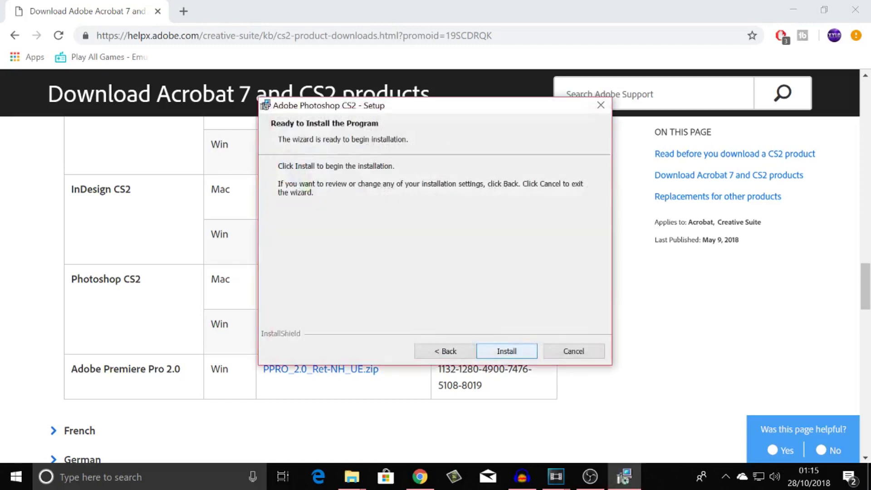
left_click(507, 351)
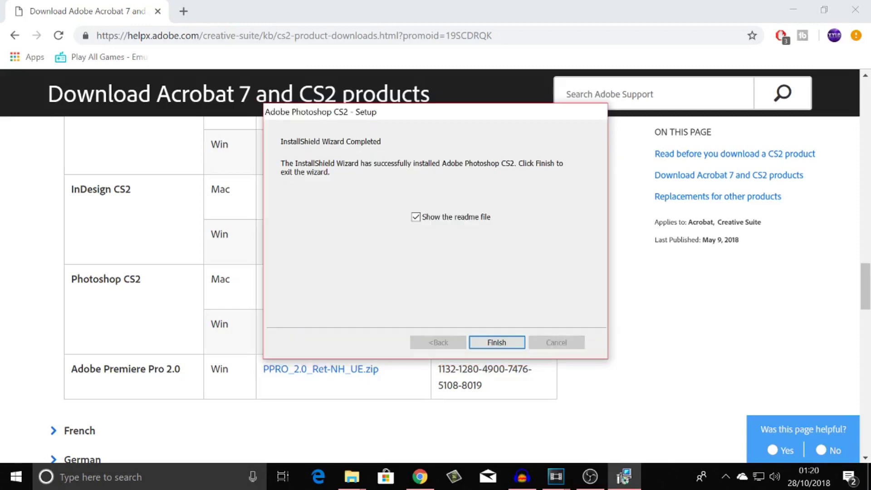
left_click(497, 342)
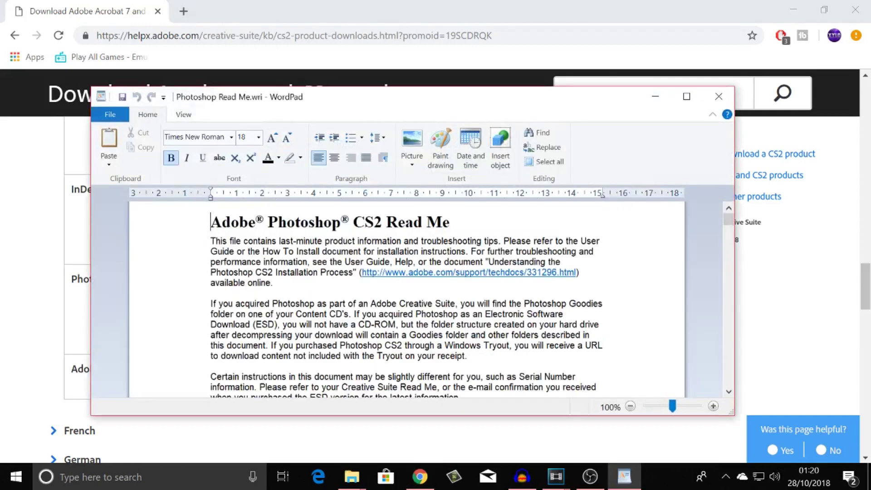
left_click(719, 96)
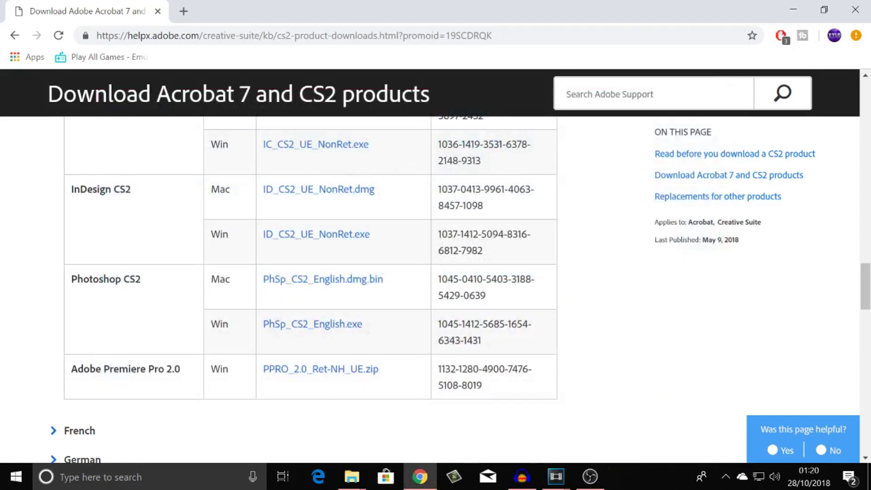
Launch the newly installed Adobe Photoshop CS2
scroll(310, 272, "down", 3)
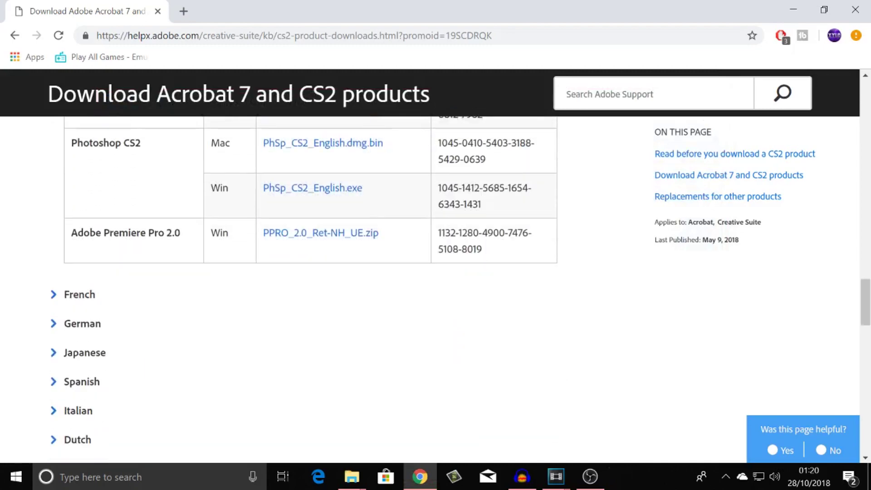
scroll(310, 272, "up", 4)
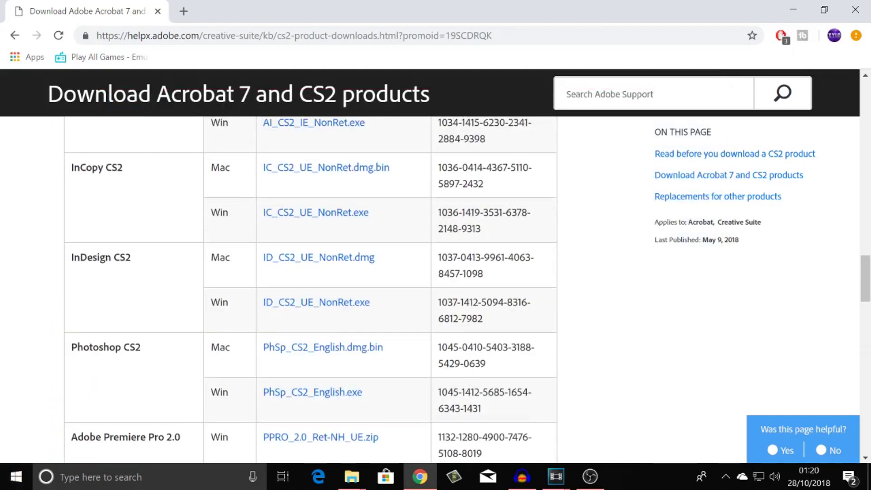
left_click(16, 477)
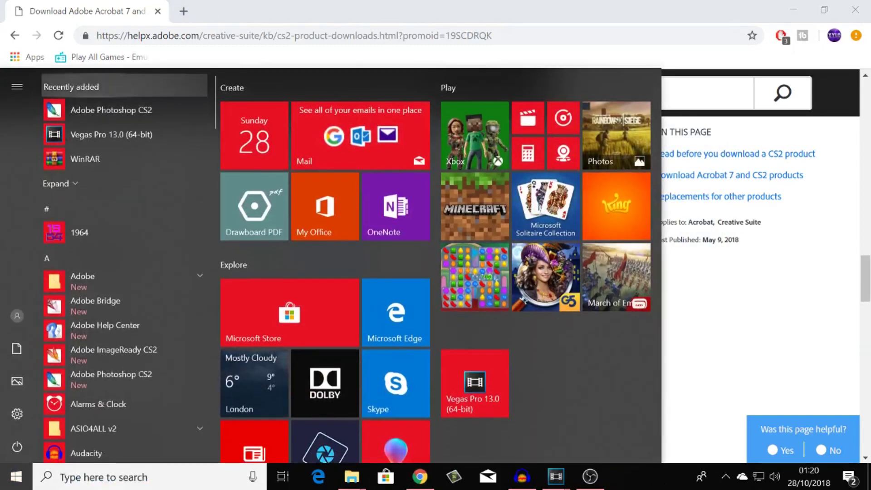
left_click(112, 109)
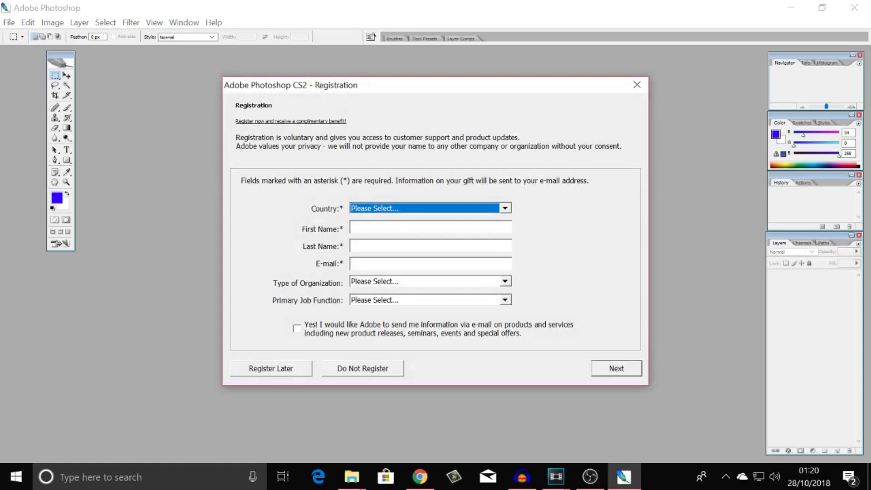
Cancel the product registration and close the Welcome Screen
left_click(637, 84)
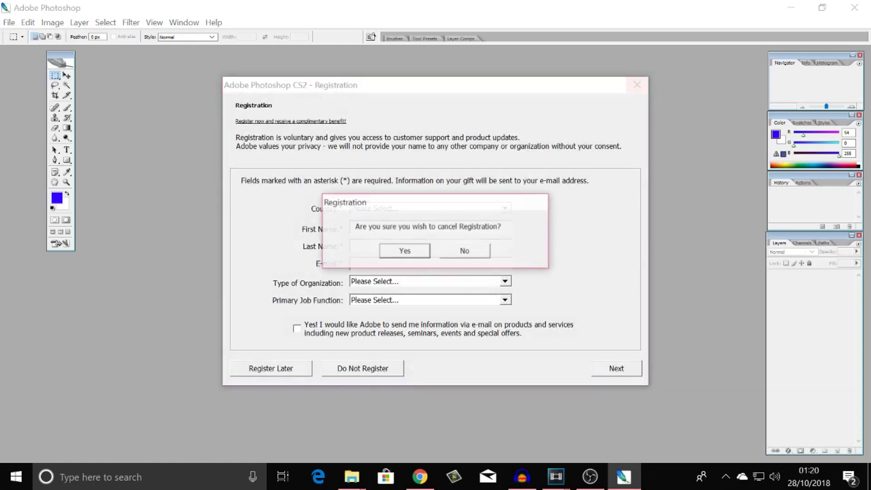
left_click(403, 251)
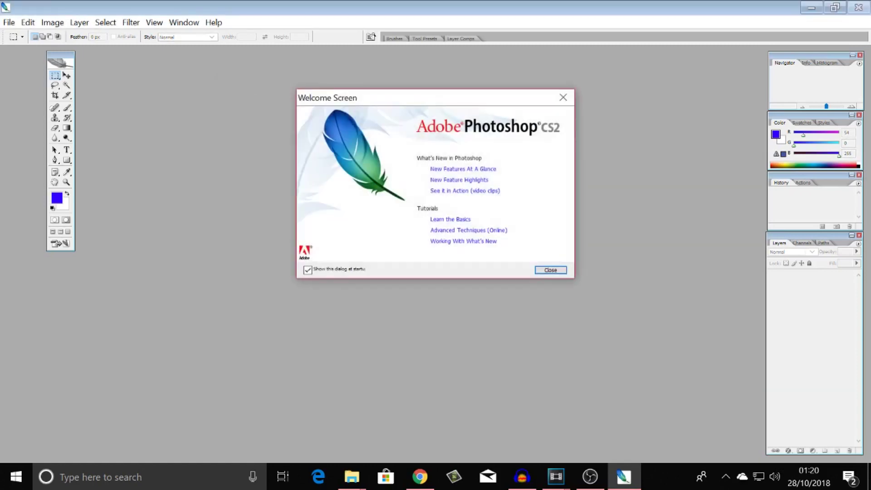
key("Return")
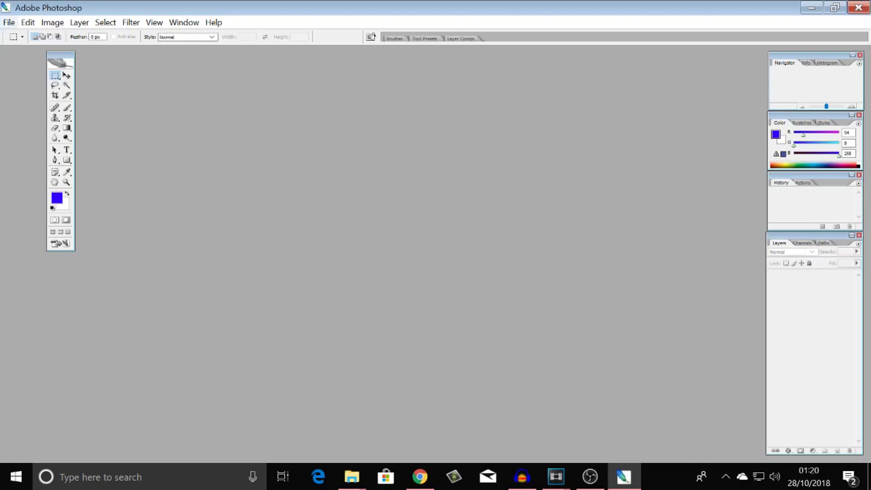
Create a 1280 × 720 pixel RGB document at 72 pixels/inch with a transparent background and maximize its window
left_click(10, 22)
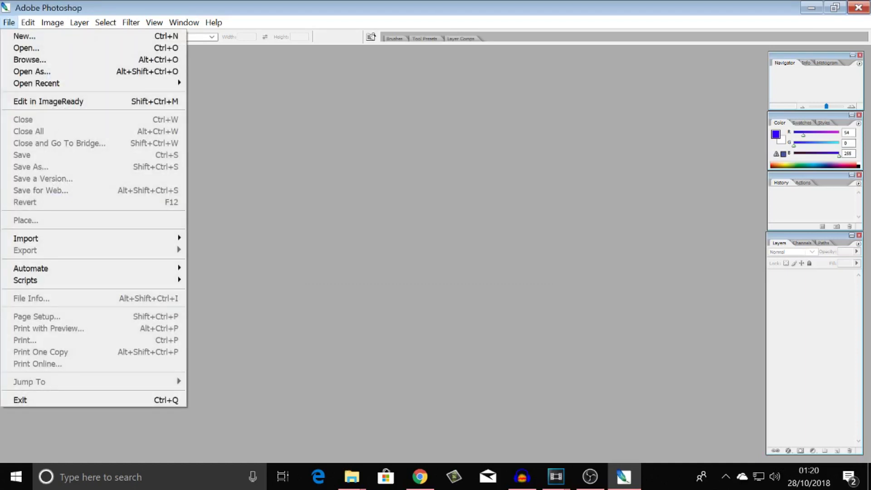
key("n")
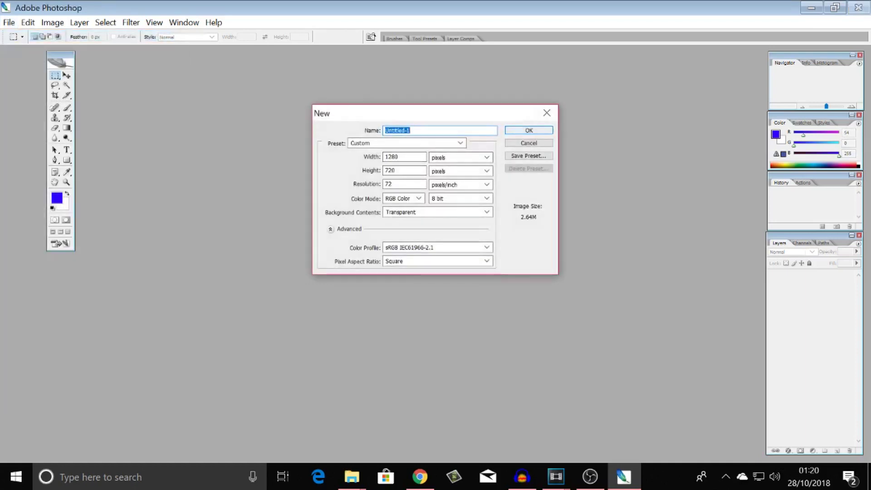
key("Return")
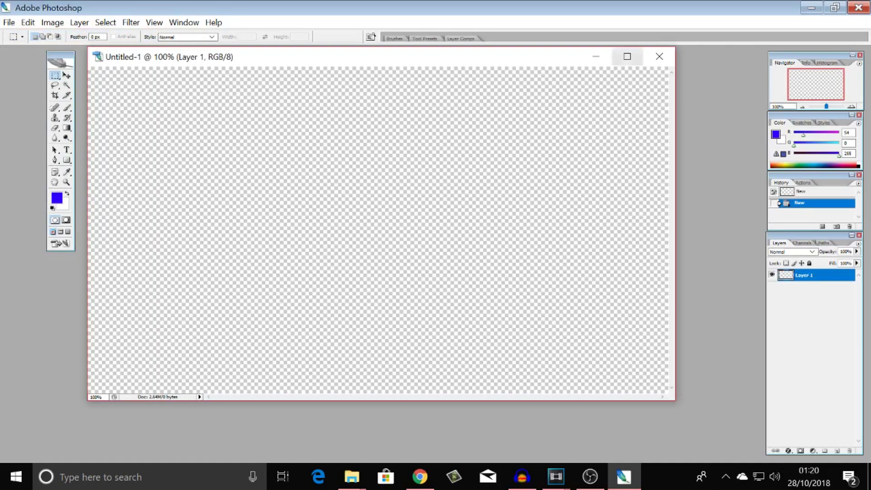
left_click(627, 57)
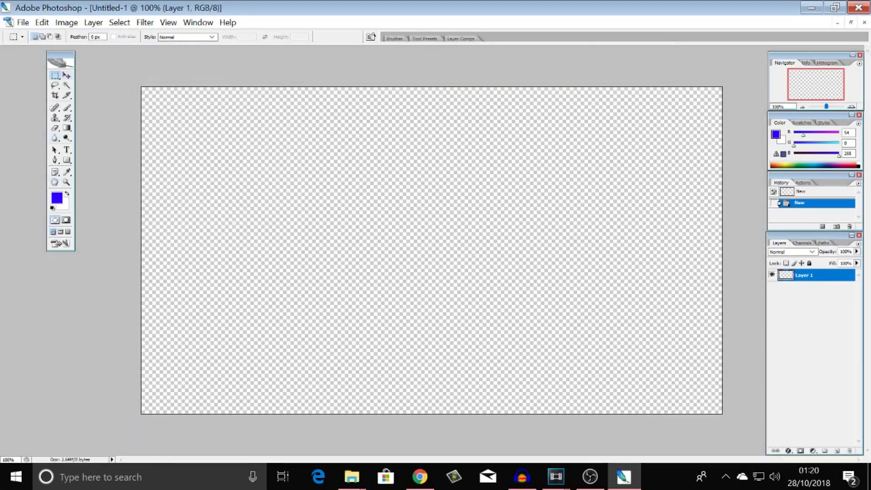
mouse_move(61, 55)
left_mouse_down()
mouse_move(89, 55)
mouse_move(59, 56)
left_mouse_up()
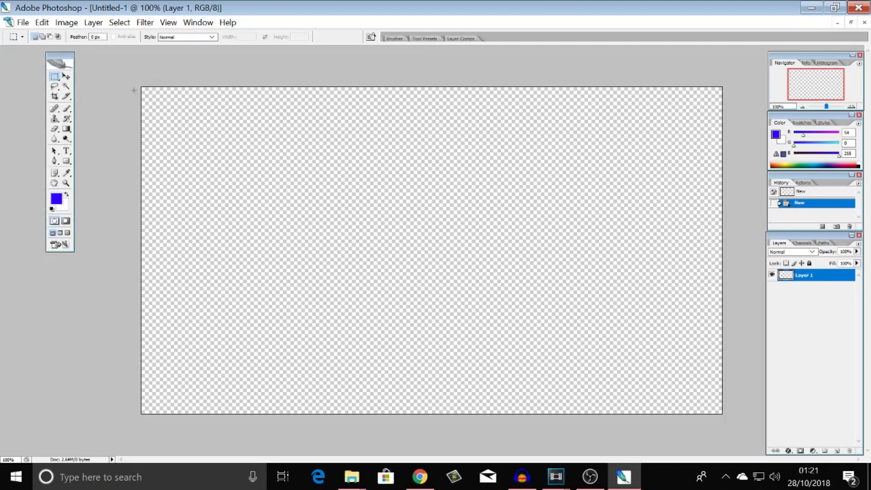
Try the Rectangular Marquee over the upper part and the middle of the canvas, clearing each selection
left_click_drag(137, 81, 724, 283)
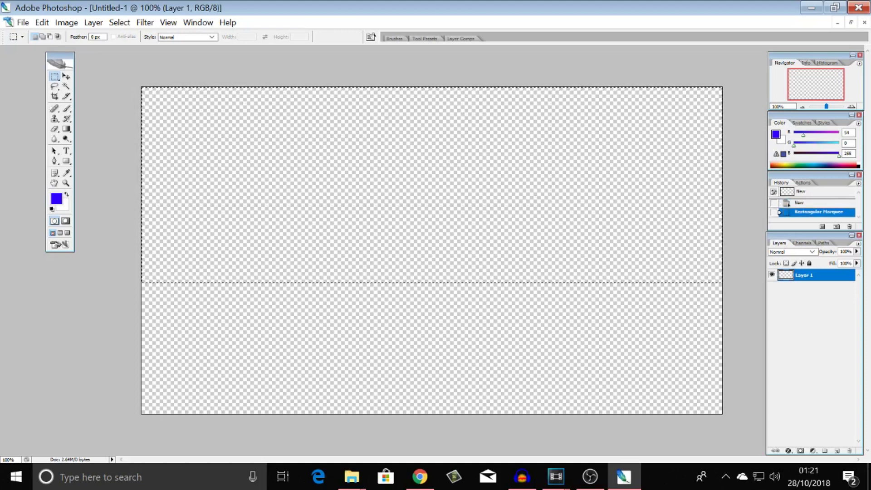
key("ctrl+d")
left_click_drag(244, 338, 469, 151)
left_click(549, 186)
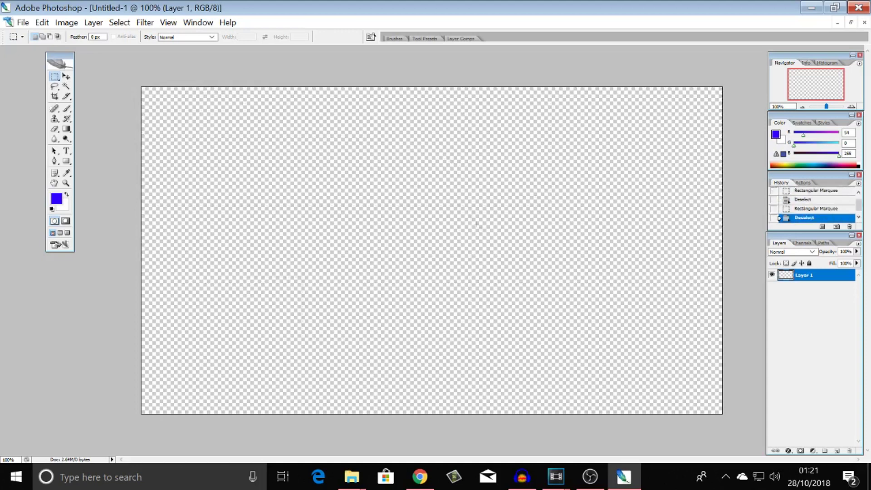
Select a wide, thin horizontal strip across the middle of the canvas with the Rectangular Marquee
left_click_drag(579, 221, 383, 200)
left_click(255, 233)
left_click_drag(255, 233, 582, 219)
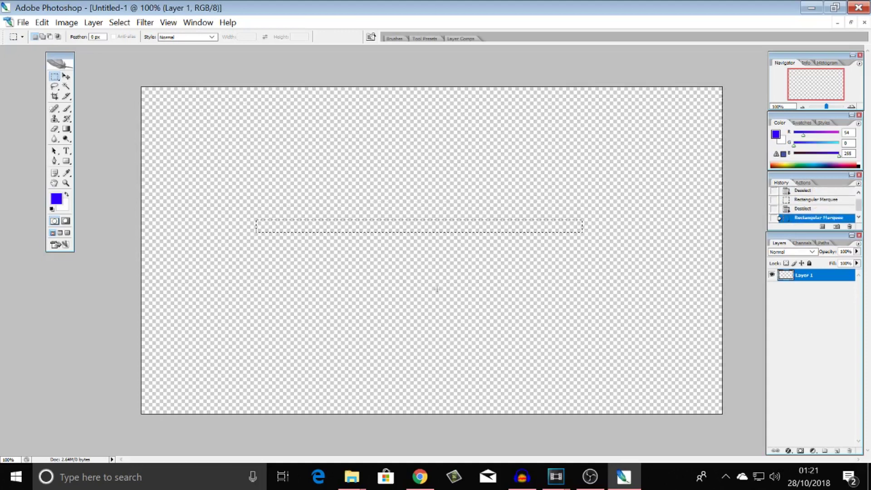